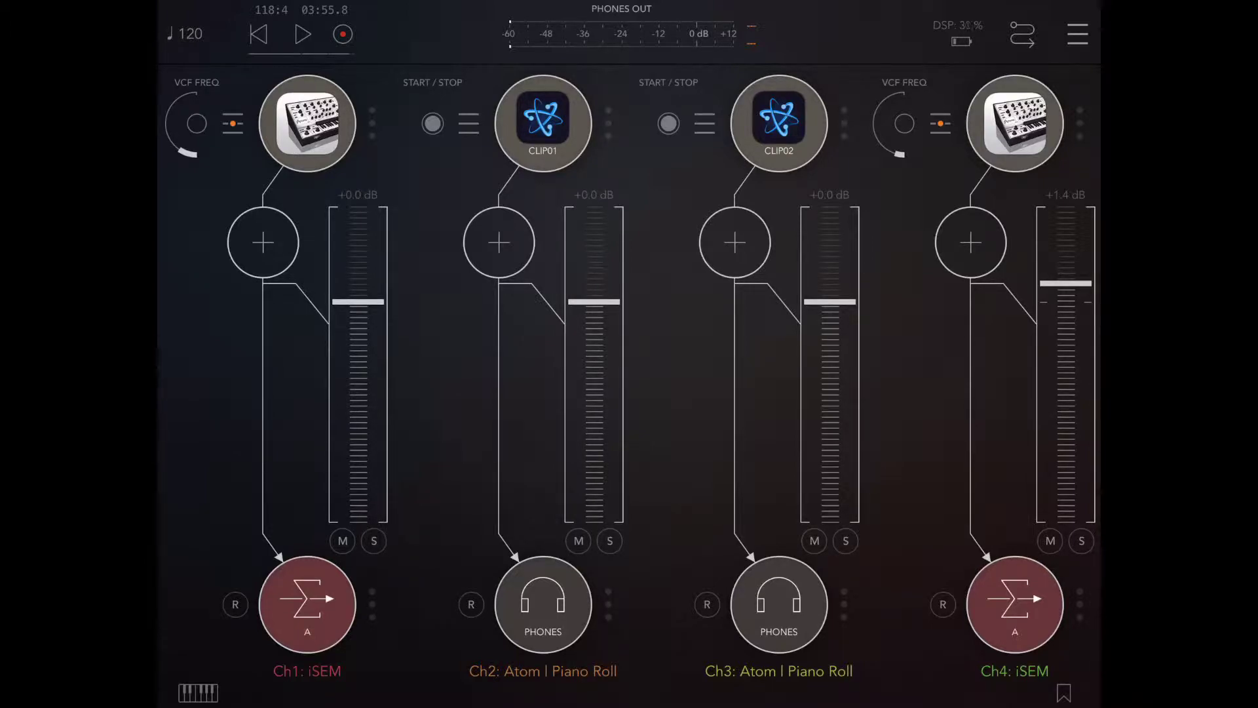
Check the channel 1 iSEM synth and the Vatanator drum machine, closing each afterwards.
left_click(307, 123)
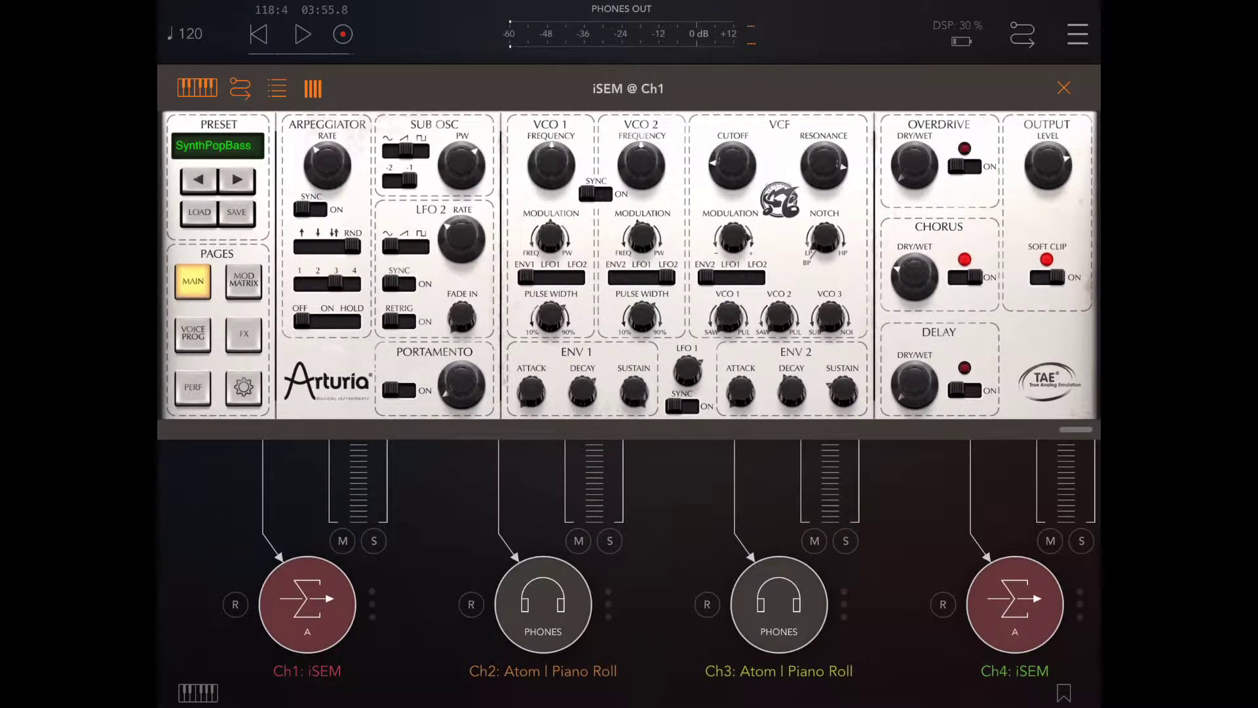
left_click(1063, 88)
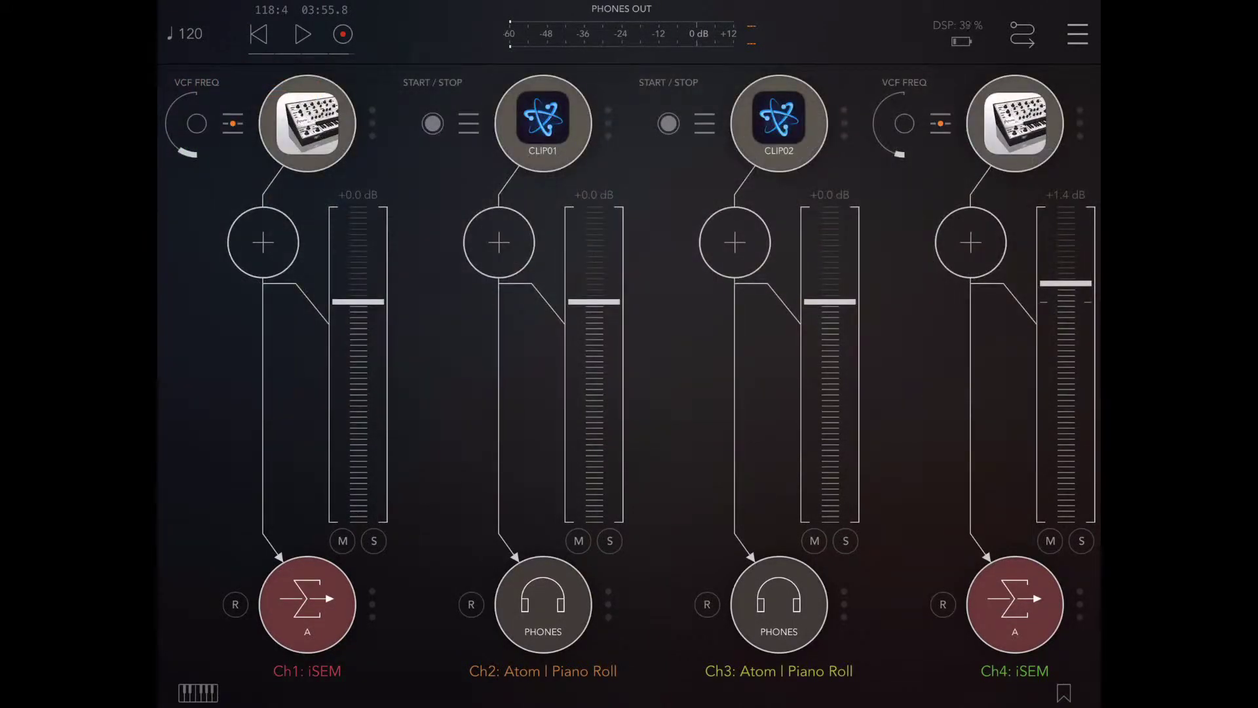
scroll(629, 387, "right", 10)
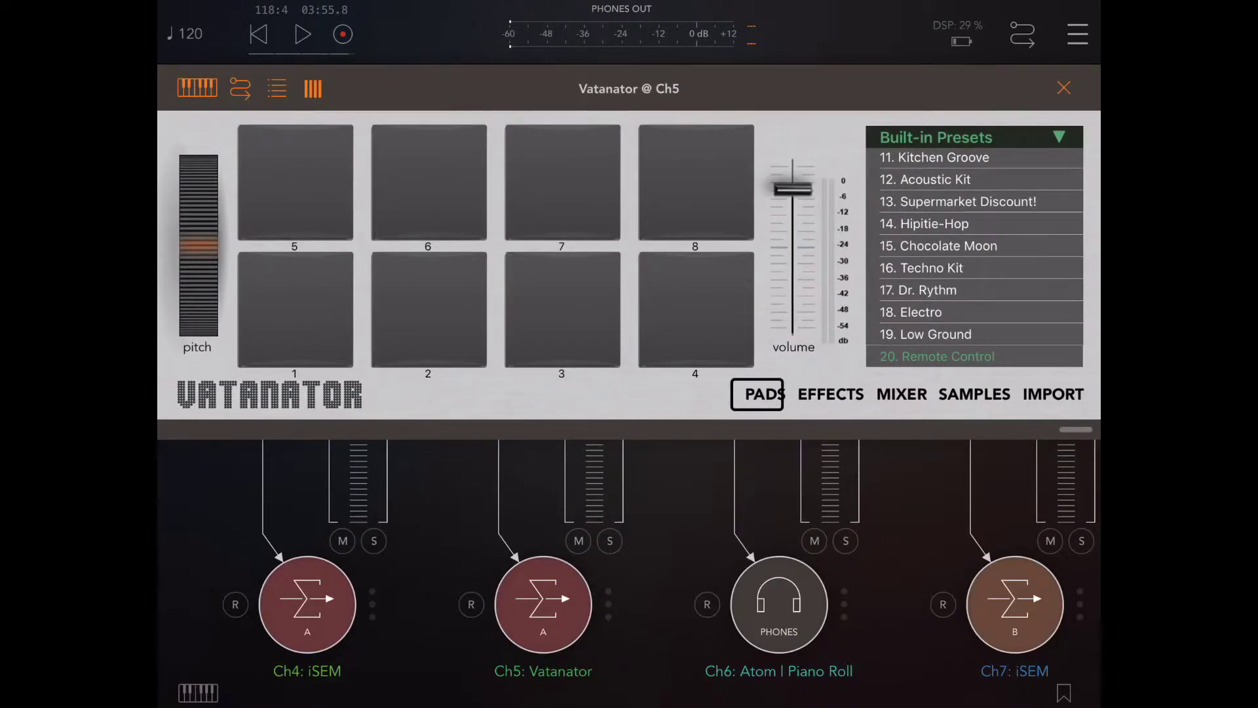
left_click(1063, 87)
scroll(629, 387, "left", 10)
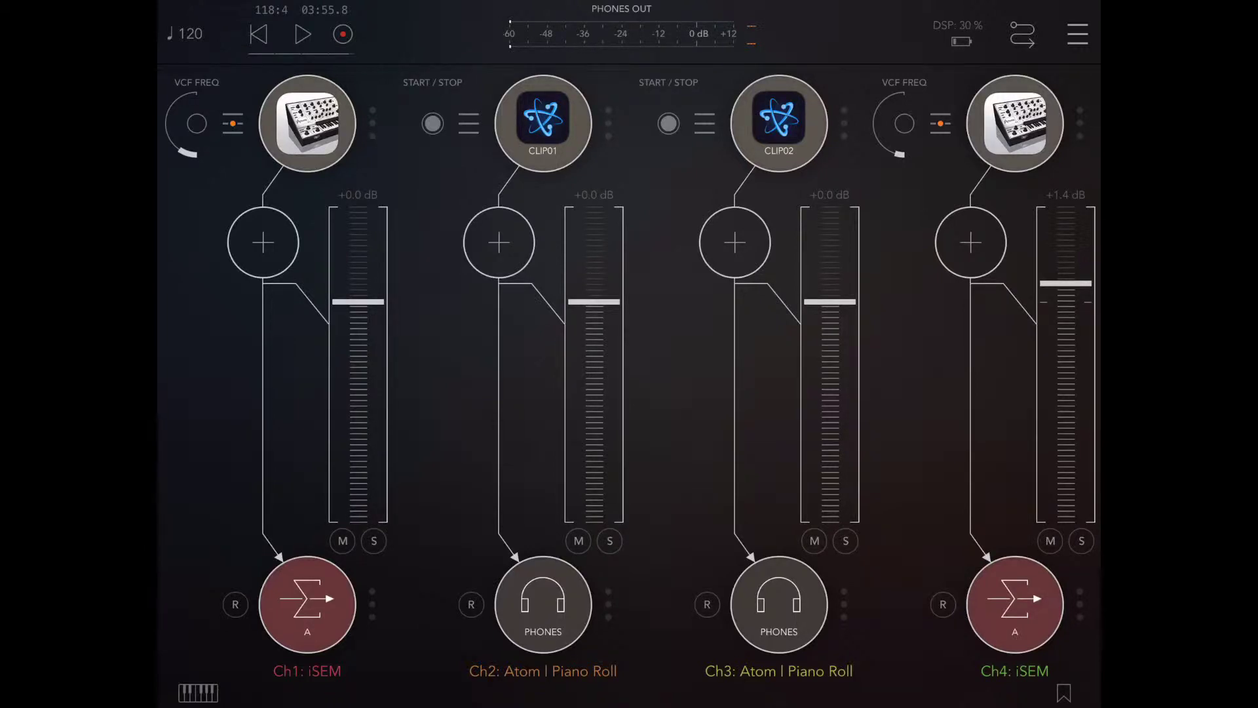
Scroll the mixer to channels 11–13, the Bus A–C returns, and the add-channel panel.
scroll(629, 367, "right", 5)
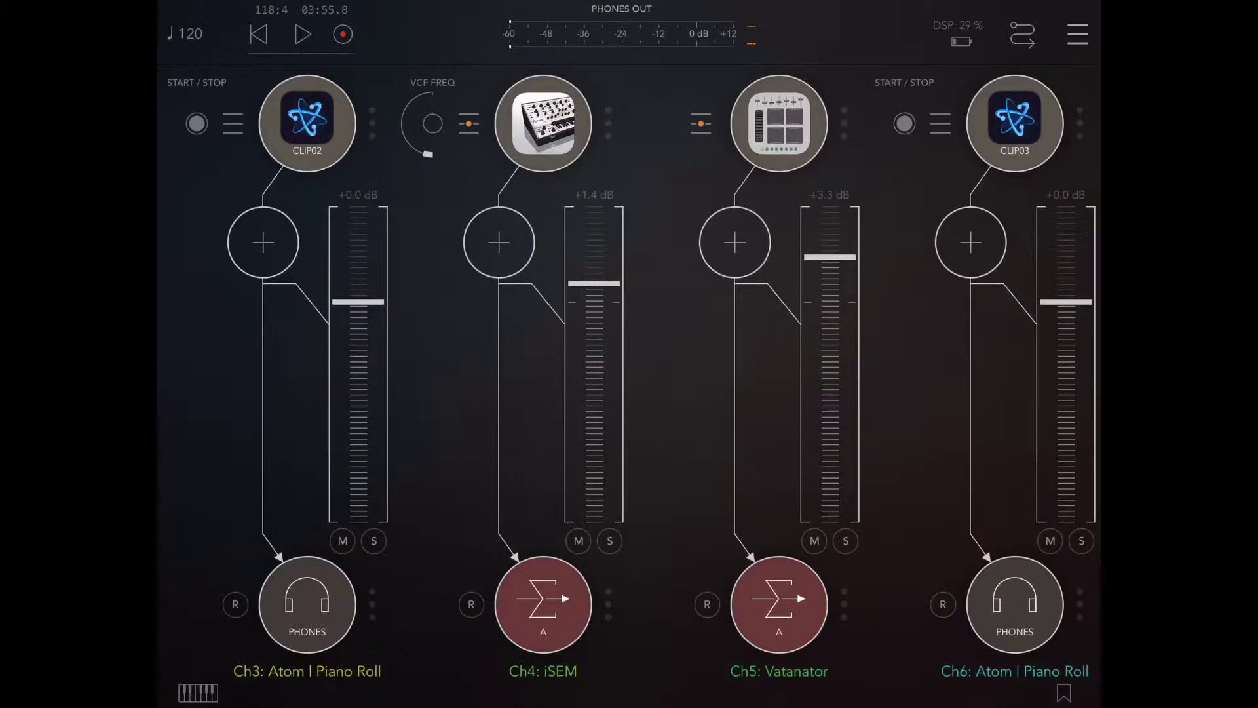
scroll(629, 367, "right", 10)
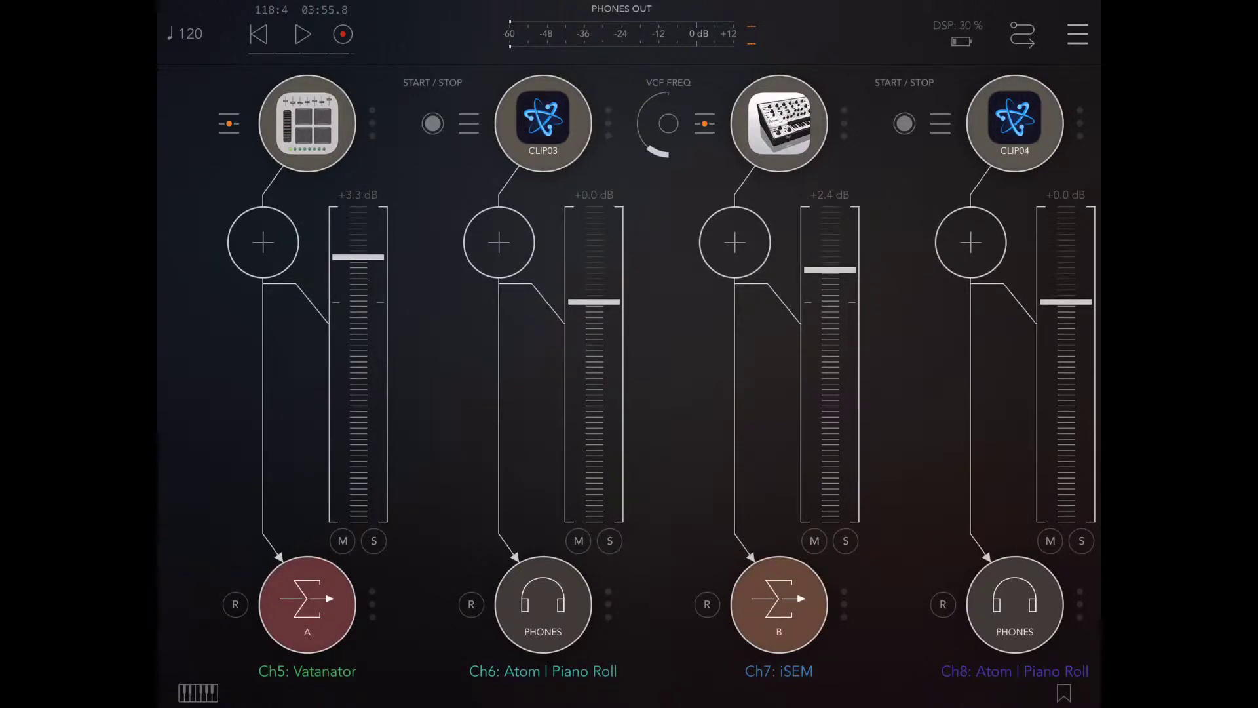
scroll(629, 367, "right", 10)
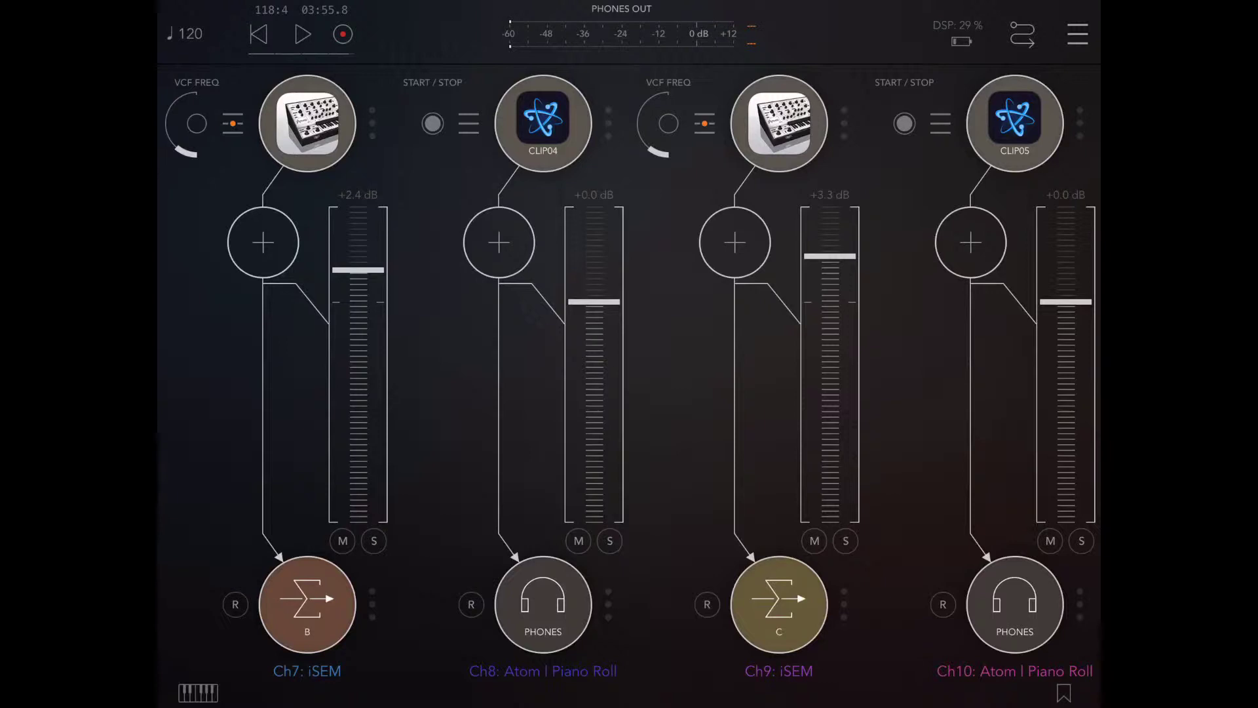
scroll(629, 386, "right", 3)
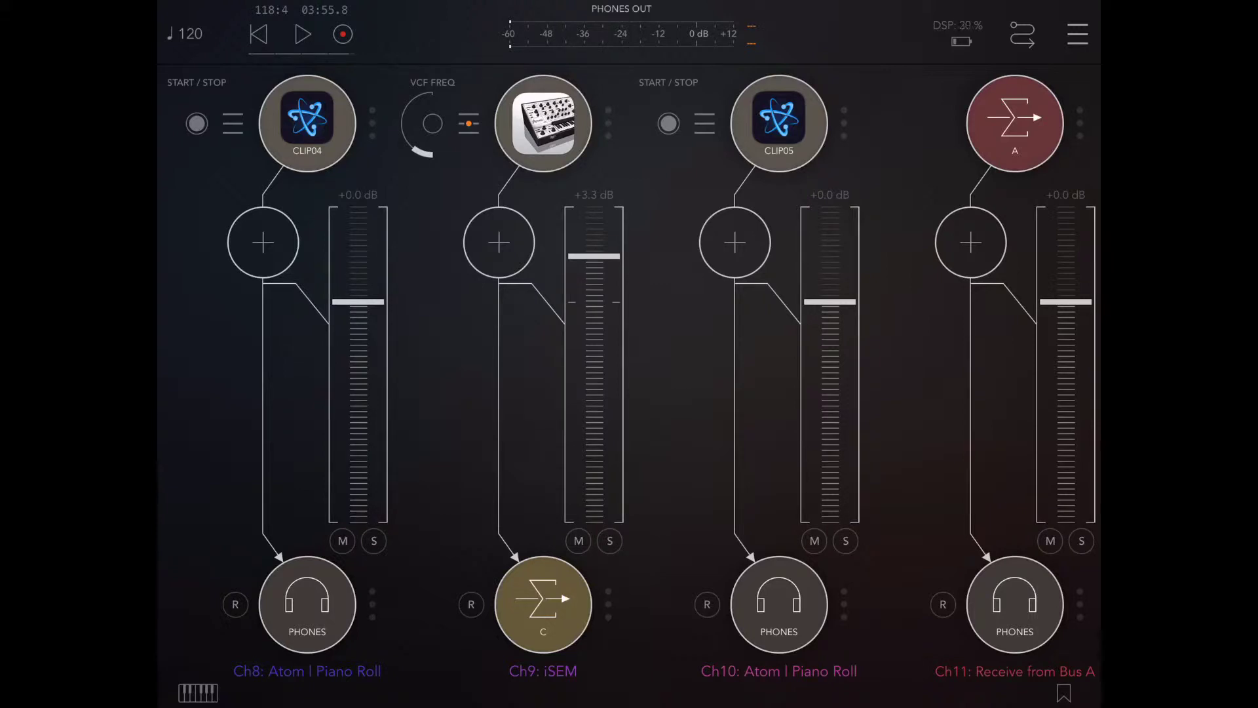
scroll(630, 393, "right", 5)
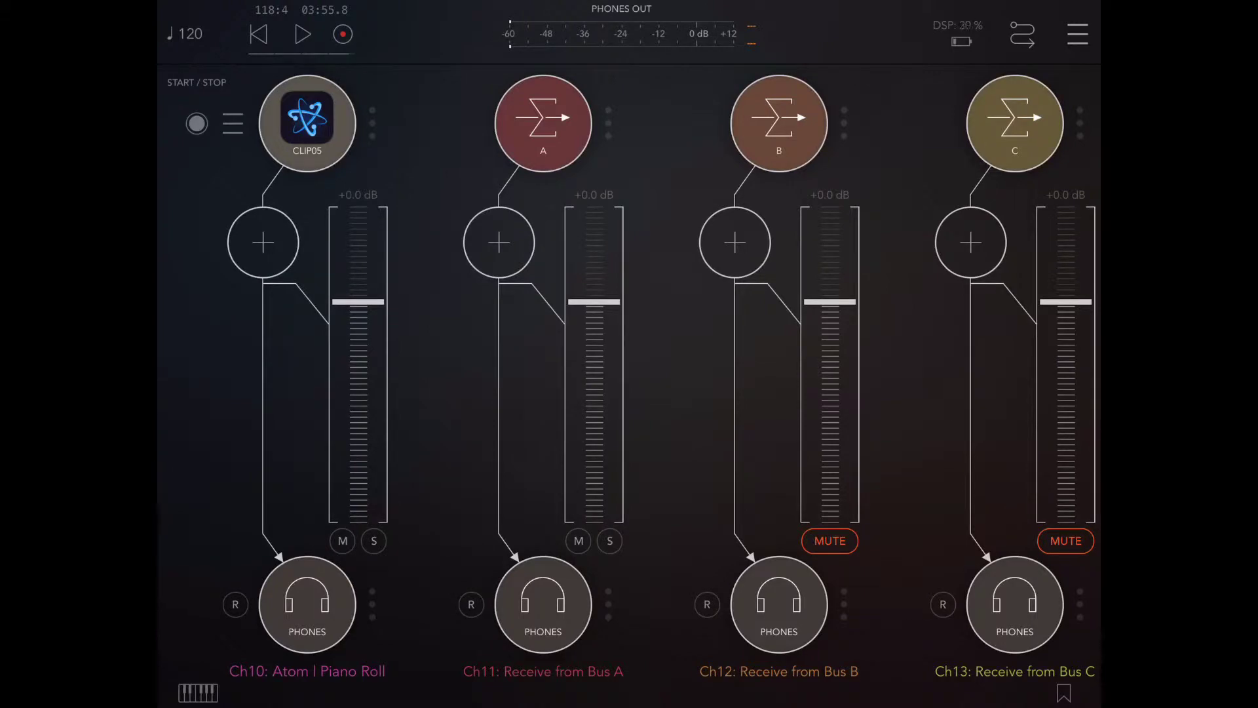
scroll(629, 394, "left", 15)
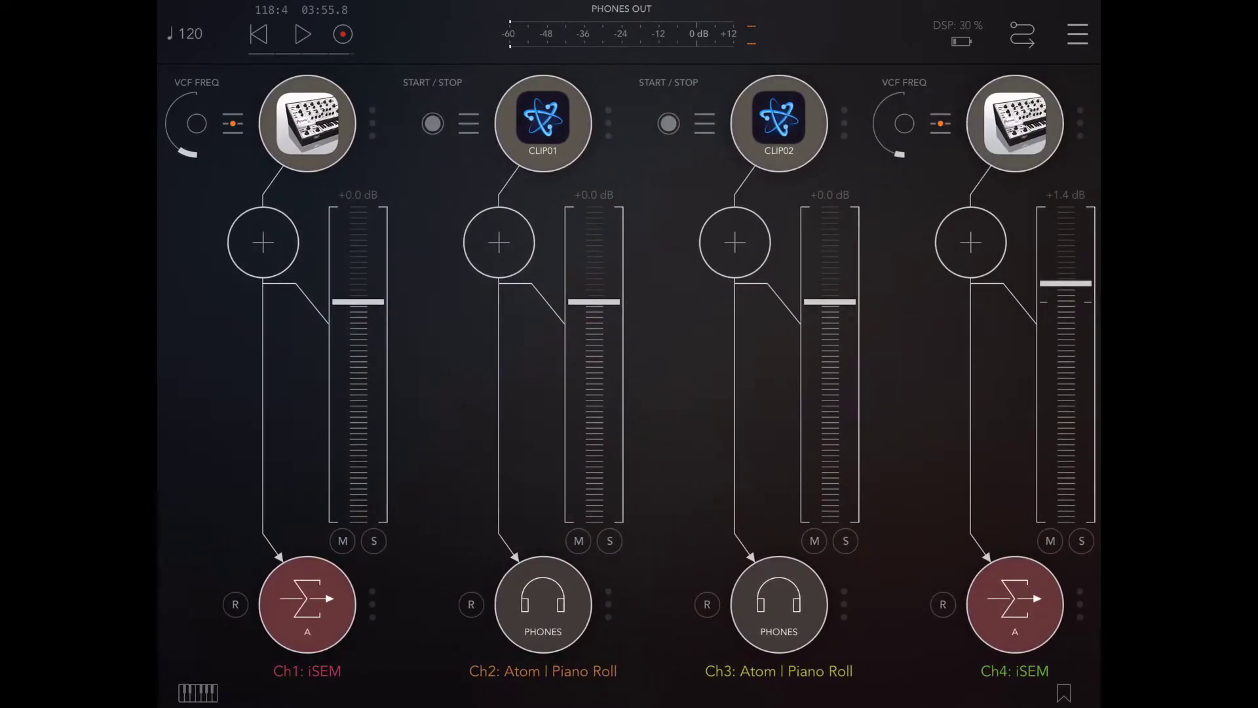
scroll(629, 393, "right", 5)
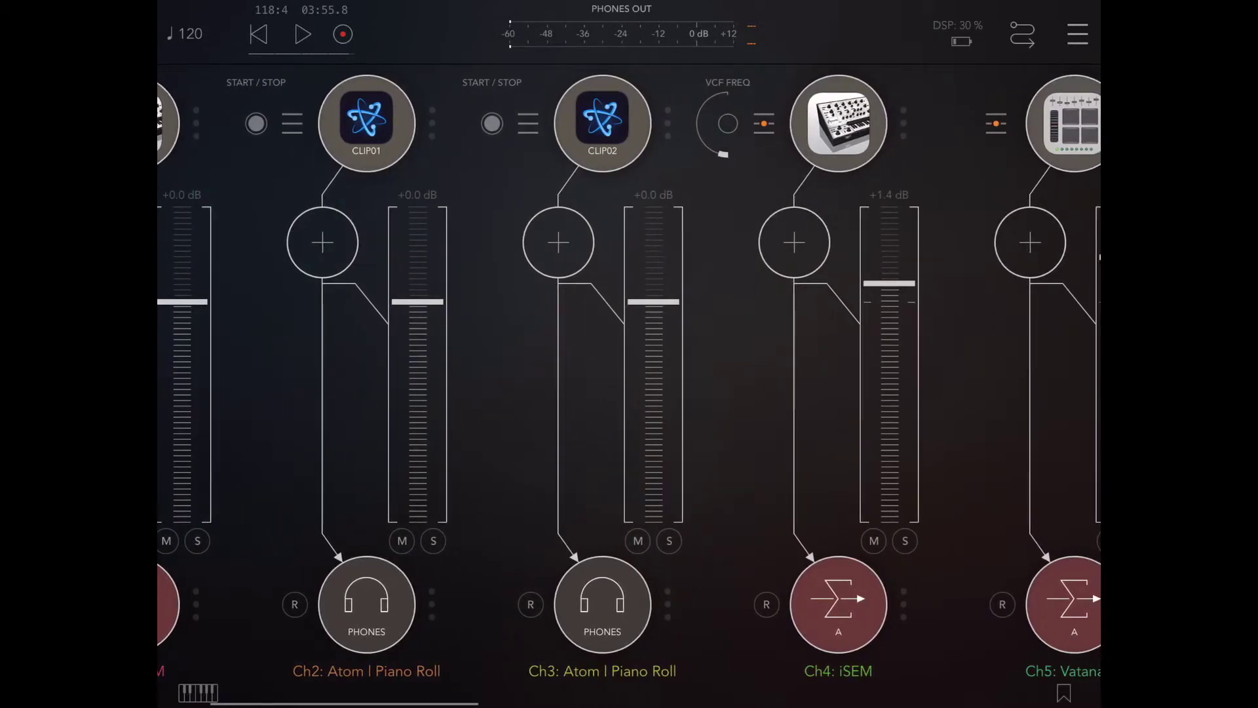
scroll(630, 393, "right", 5)
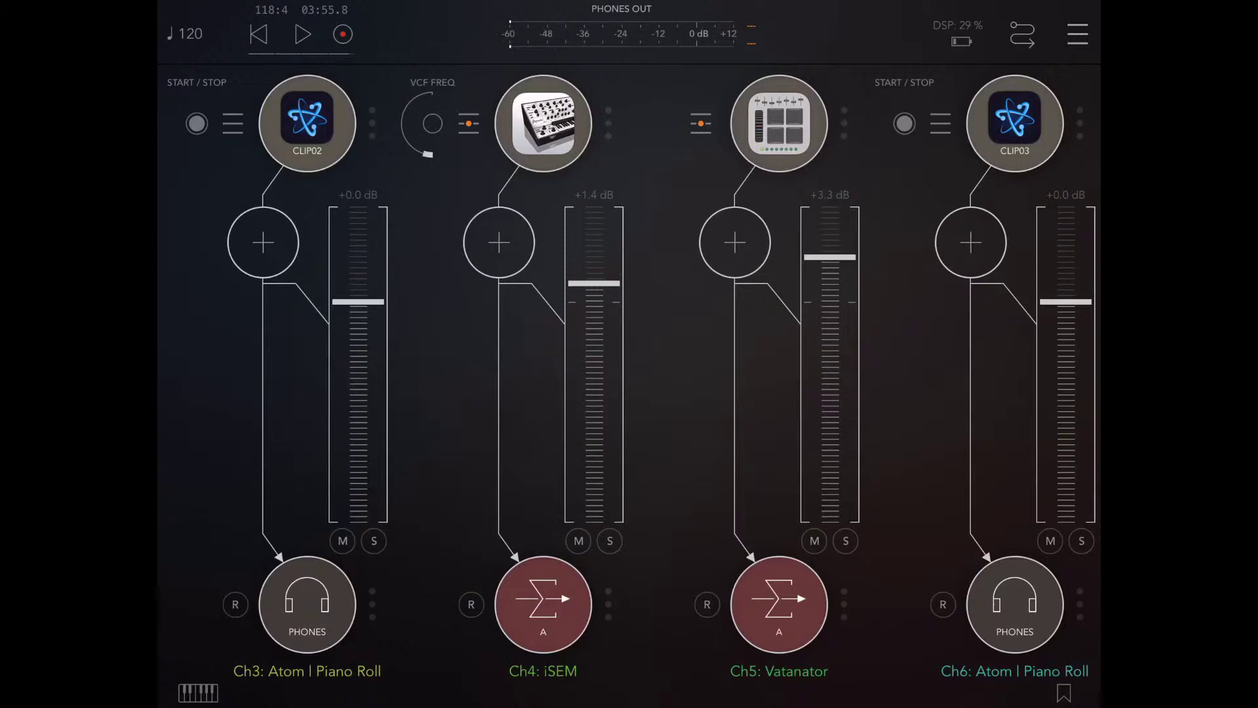
scroll(630, 394, "right", 10)
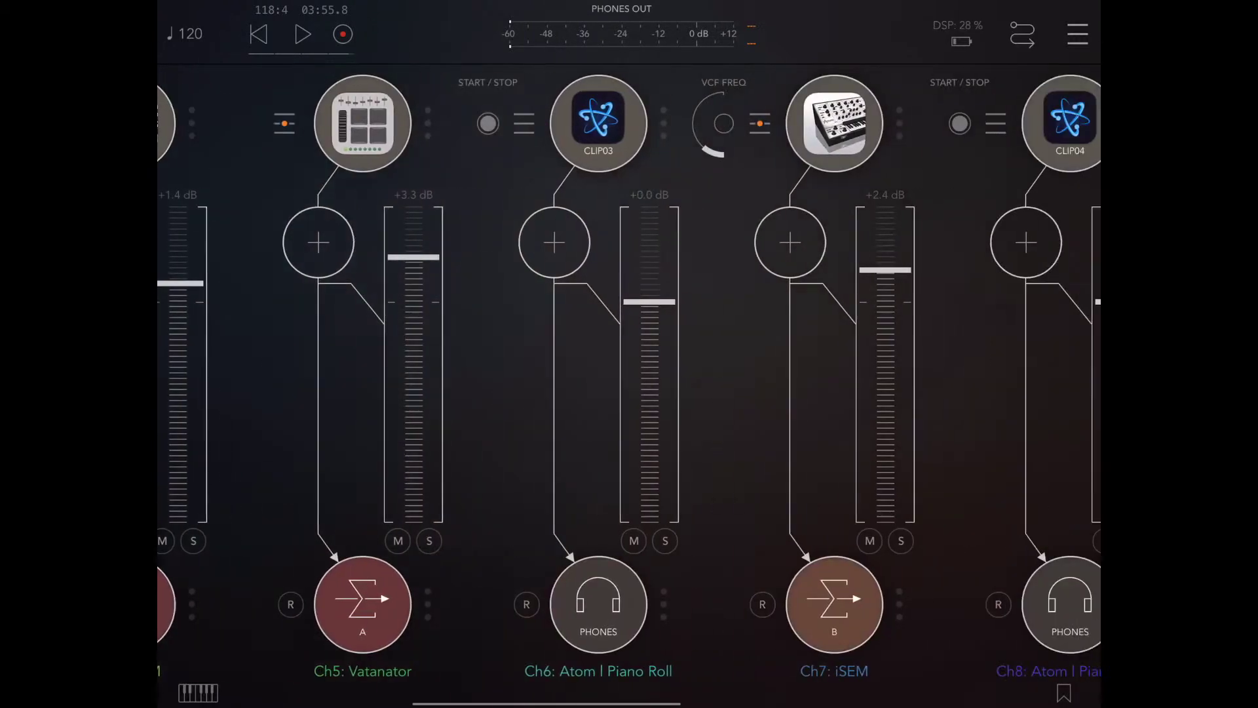
scroll(629, 393, "right", 4)
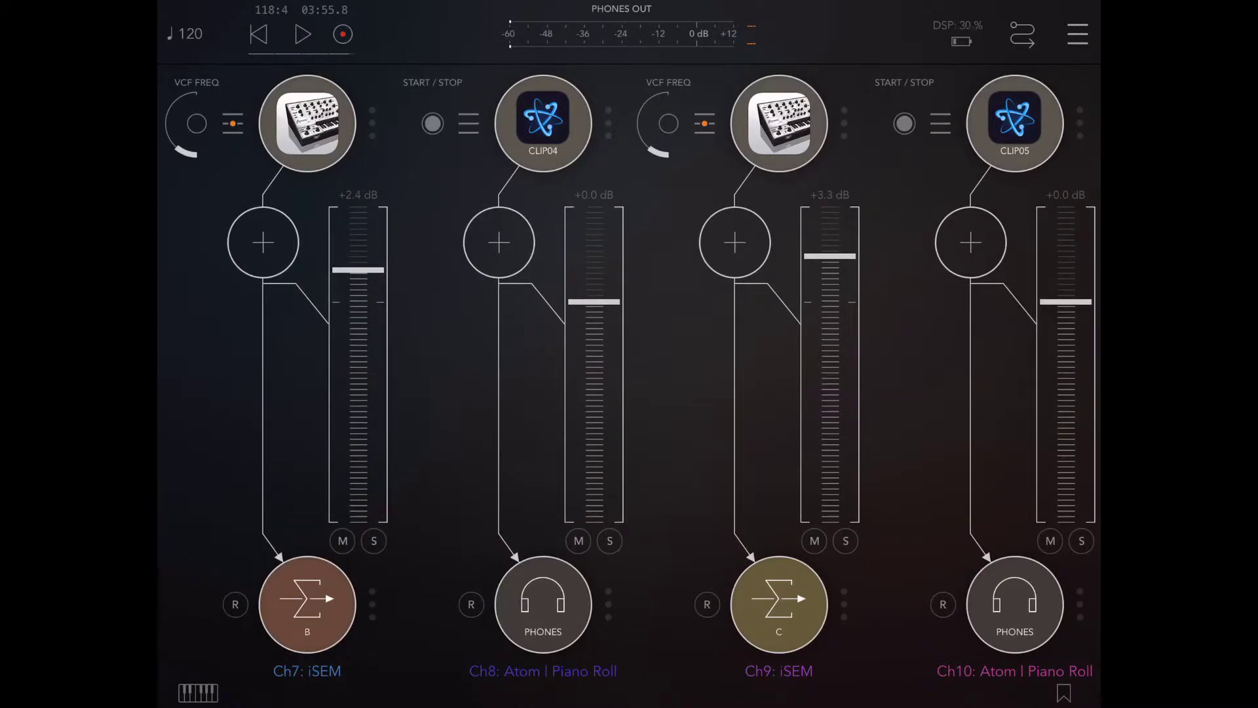
scroll(630, 393, "right", 2)
scroll(629, 394, "right", 5)
scroll(629, 394, "right", 1)
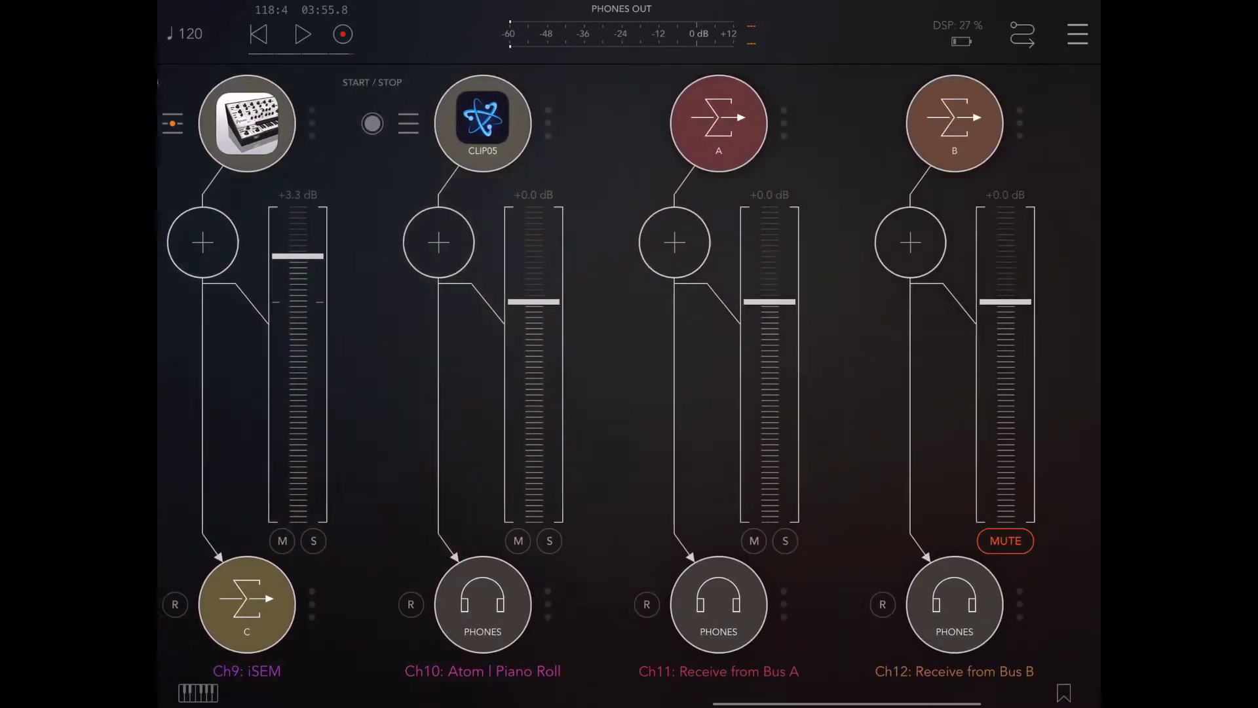
scroll(629, 394, "right", 6)
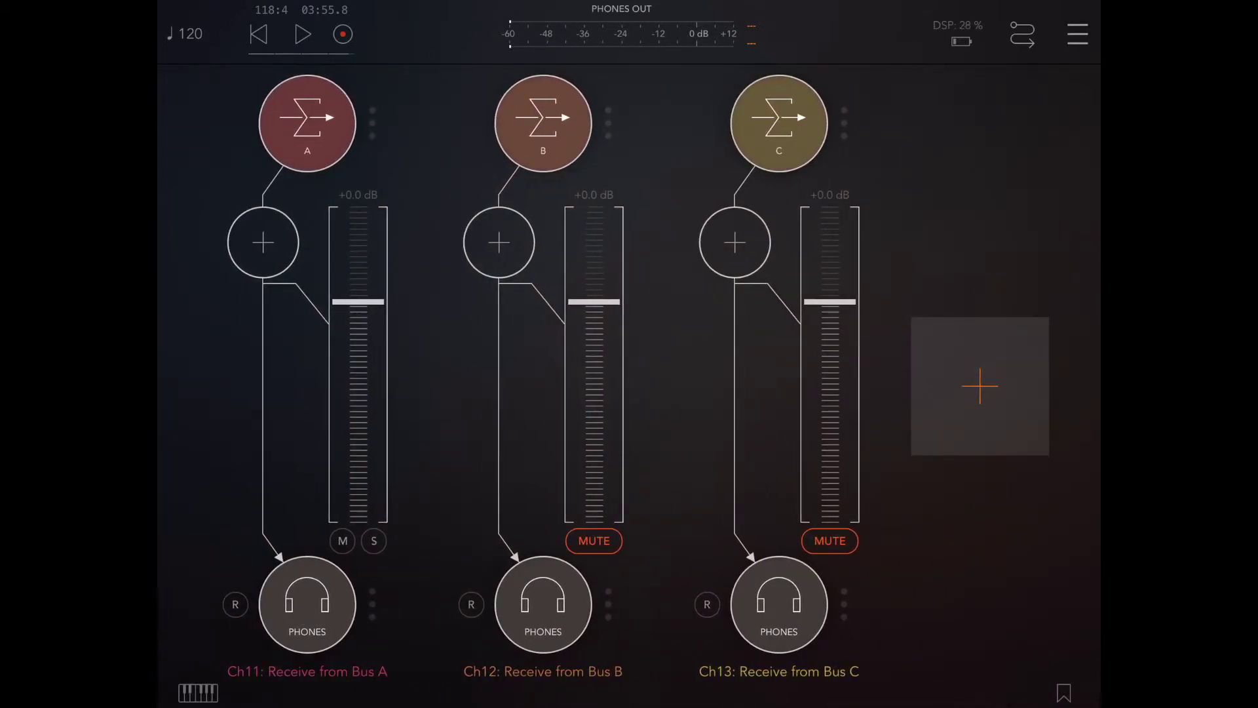
Play the session from the start, unmute the Bus C receive, and return to channels 1–4.
key("Home")
key("space")
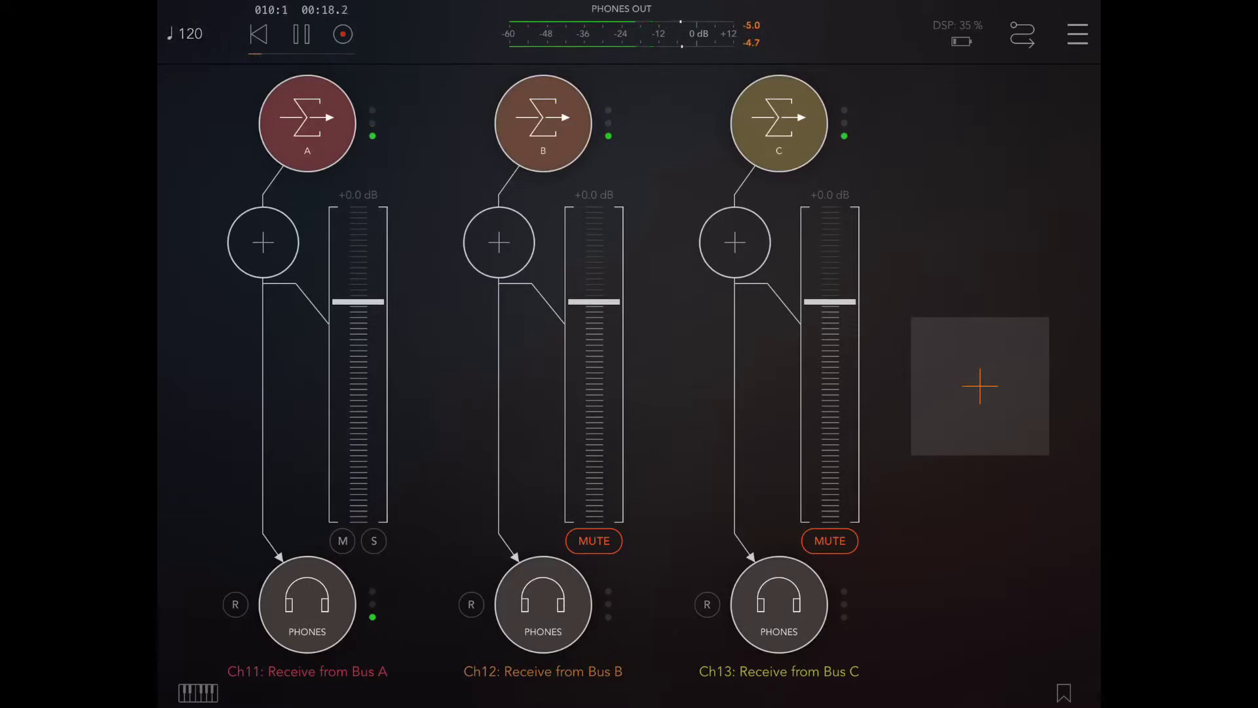
left_click(830, 541)
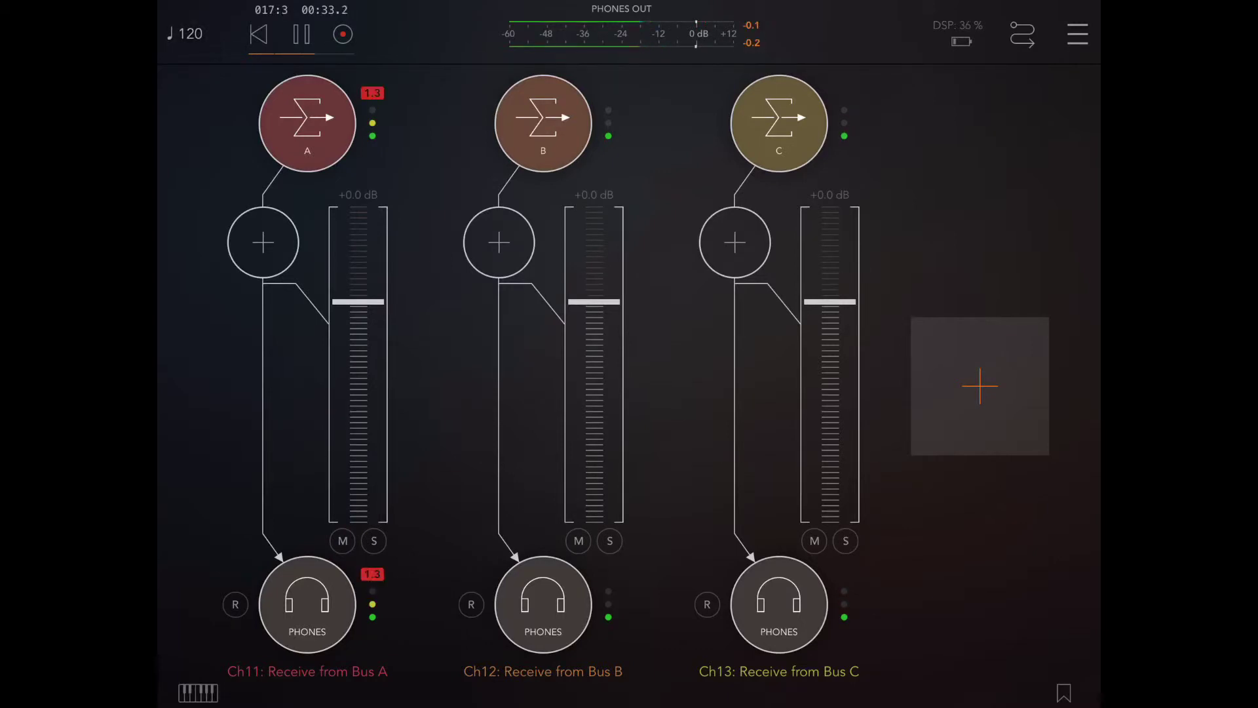
scroll(630, 367, "left", 10)
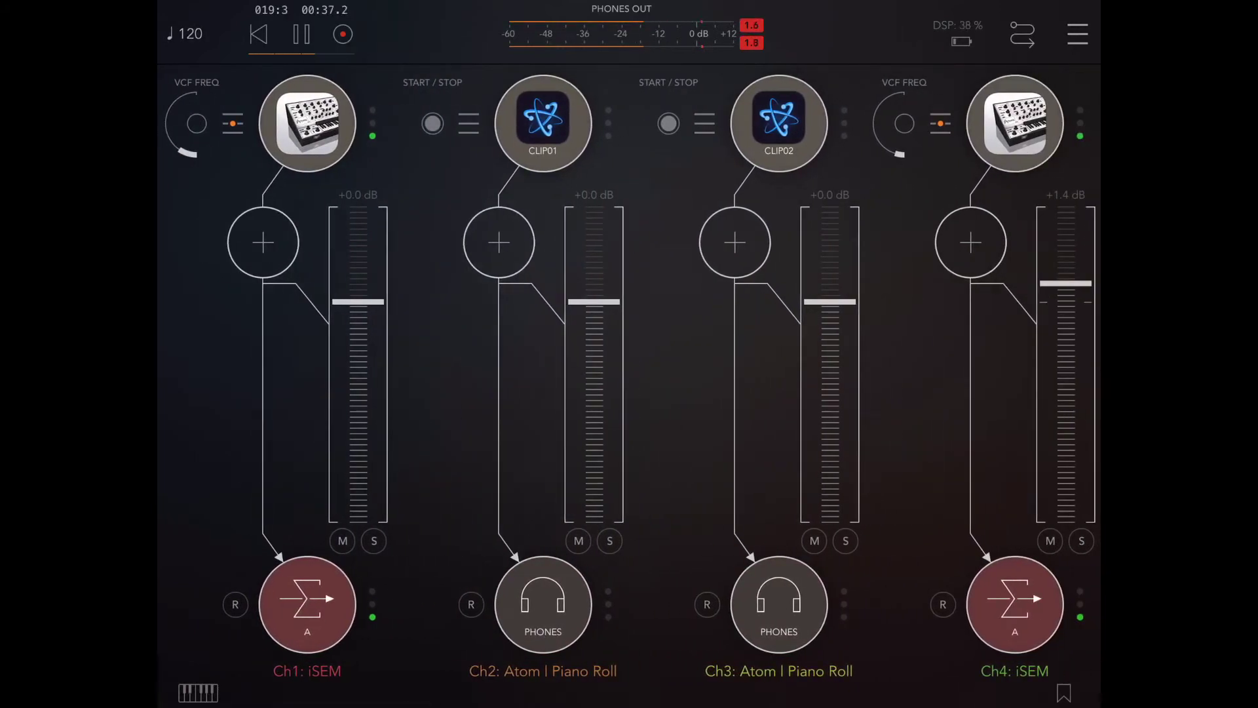
Open the Ch2 and Ch3 Atom piano-roll clips during playback, then move on to channels 4–7.
left_click(543, 121)
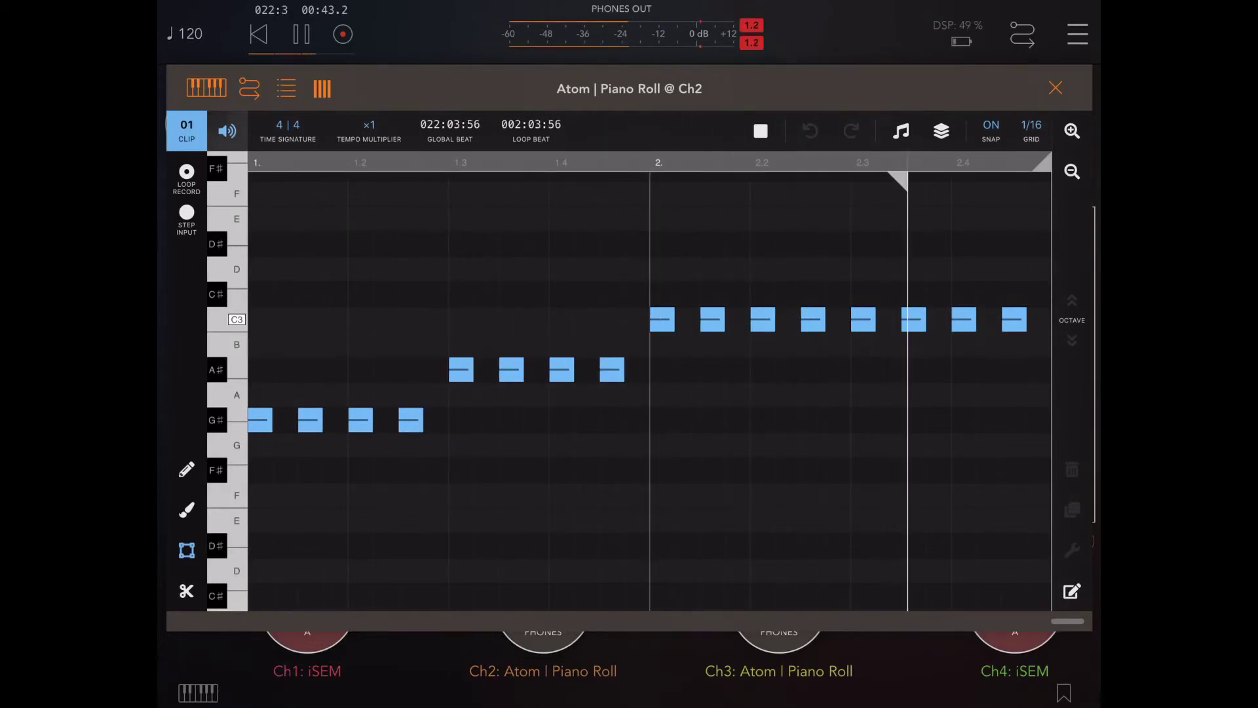
left_click(1055, 88)
left_click_drag(786, 393, 551, 393)
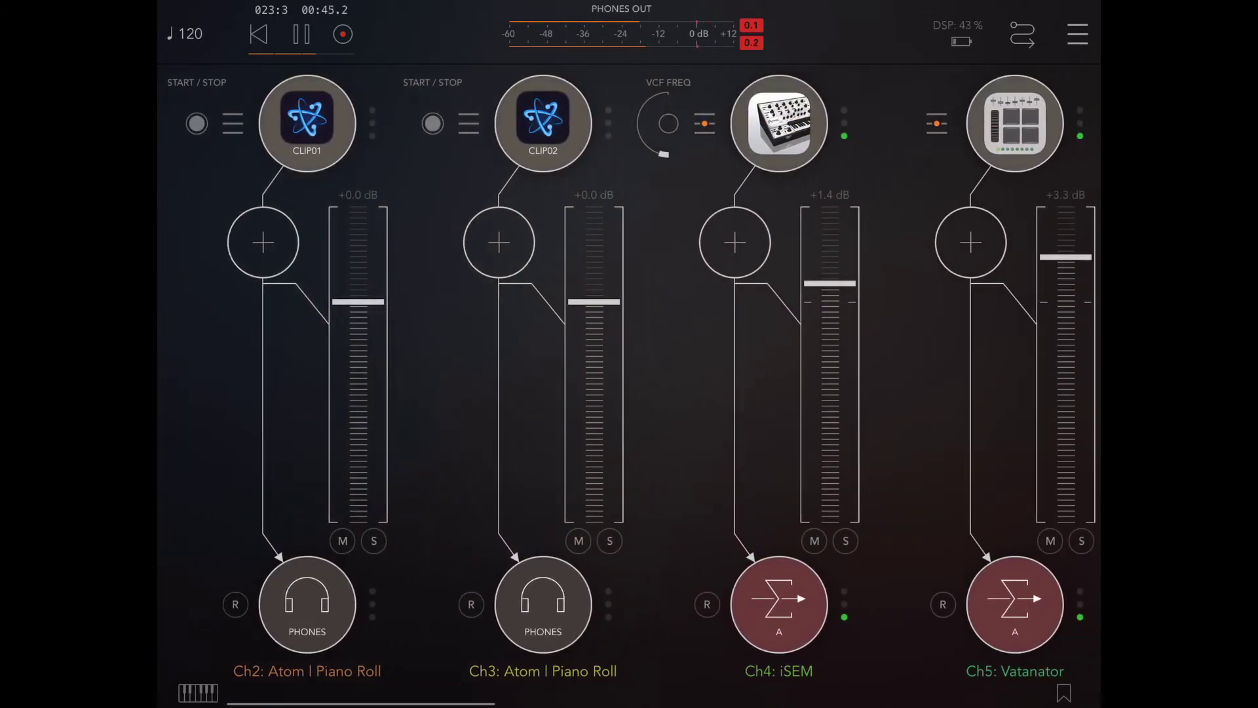
left_click(543, 120)
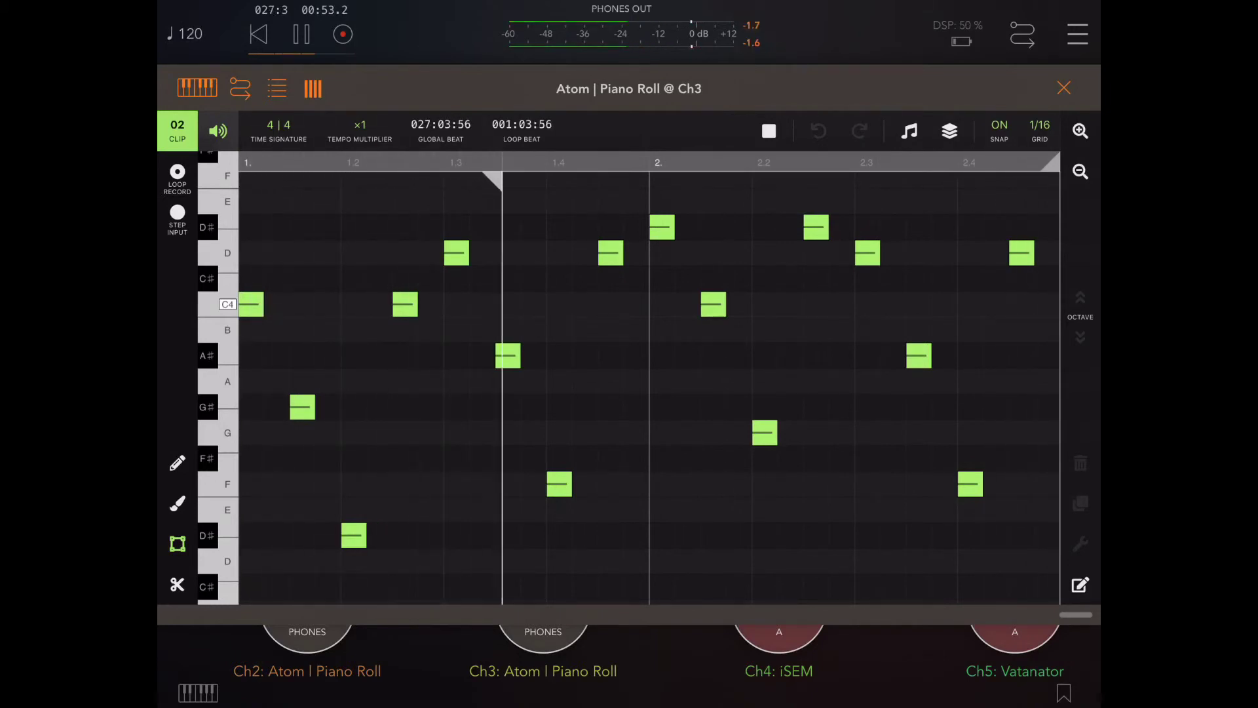
scroll(629, 367, "right", 10)
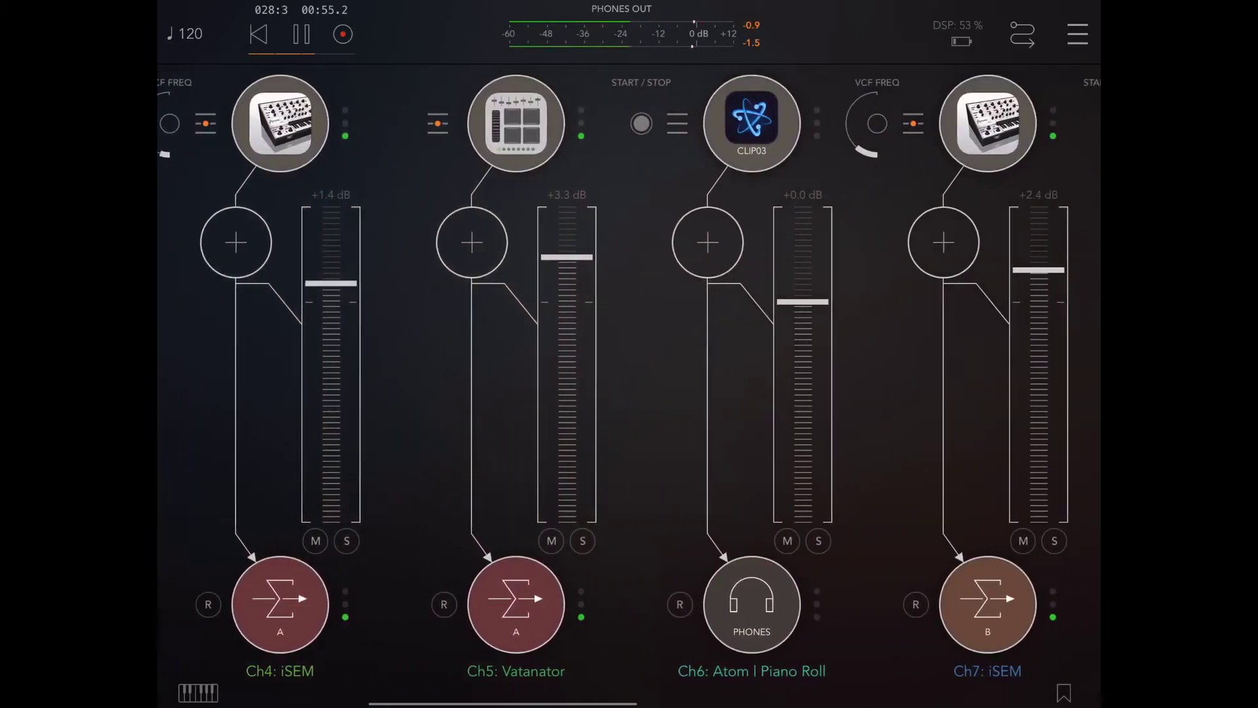
View and close the Ch6 and Ch8 Atom piano rolls, then open the Ch10 clip.
left_click(779, 122)
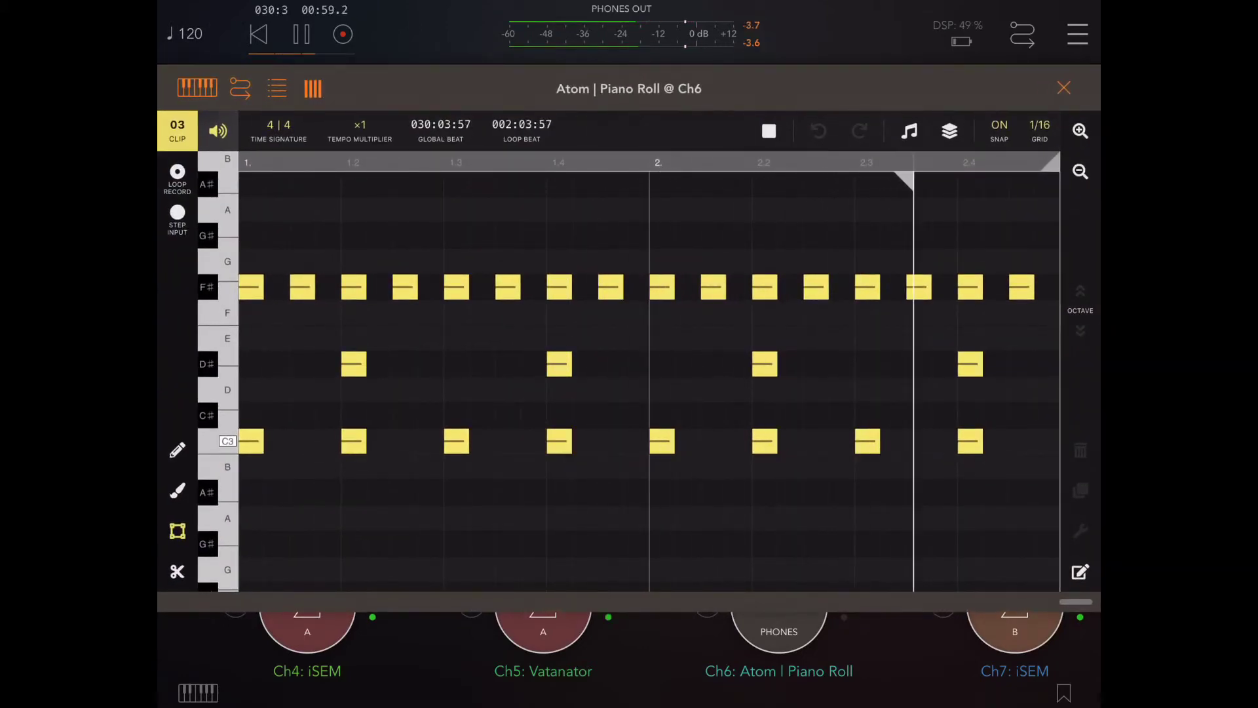
left_click(1063, 87)
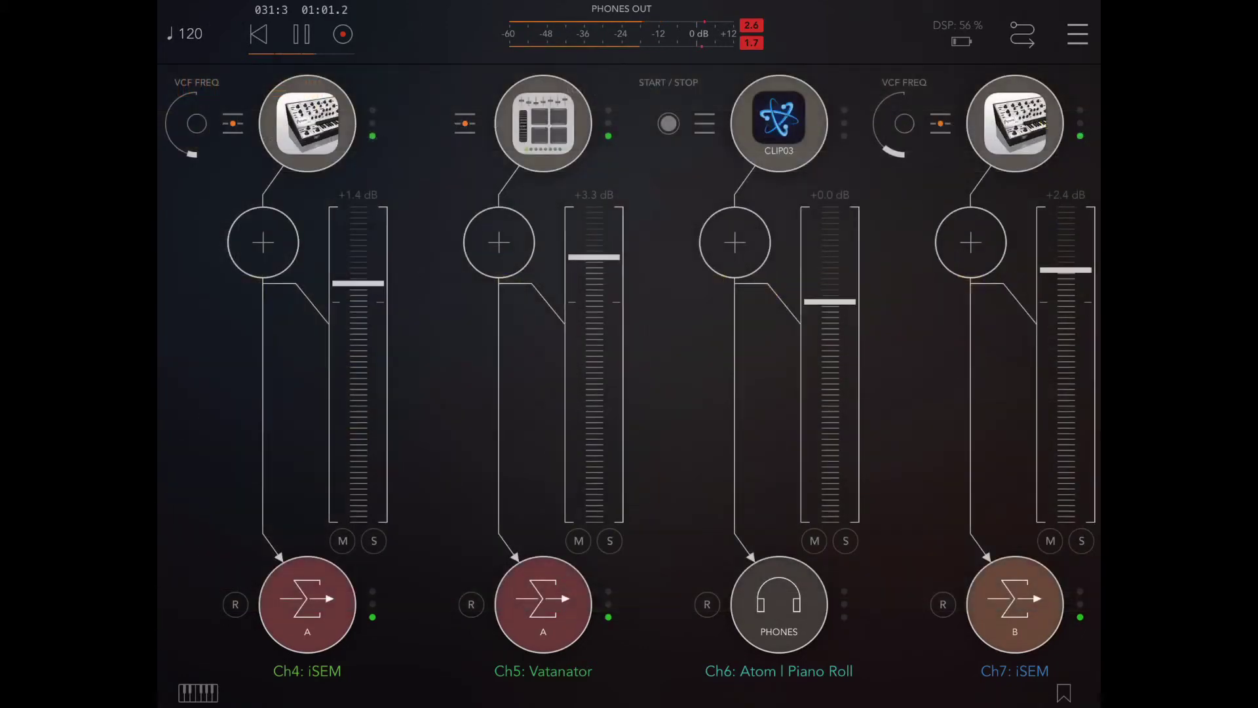
scroll(629, 367, "right", 10)
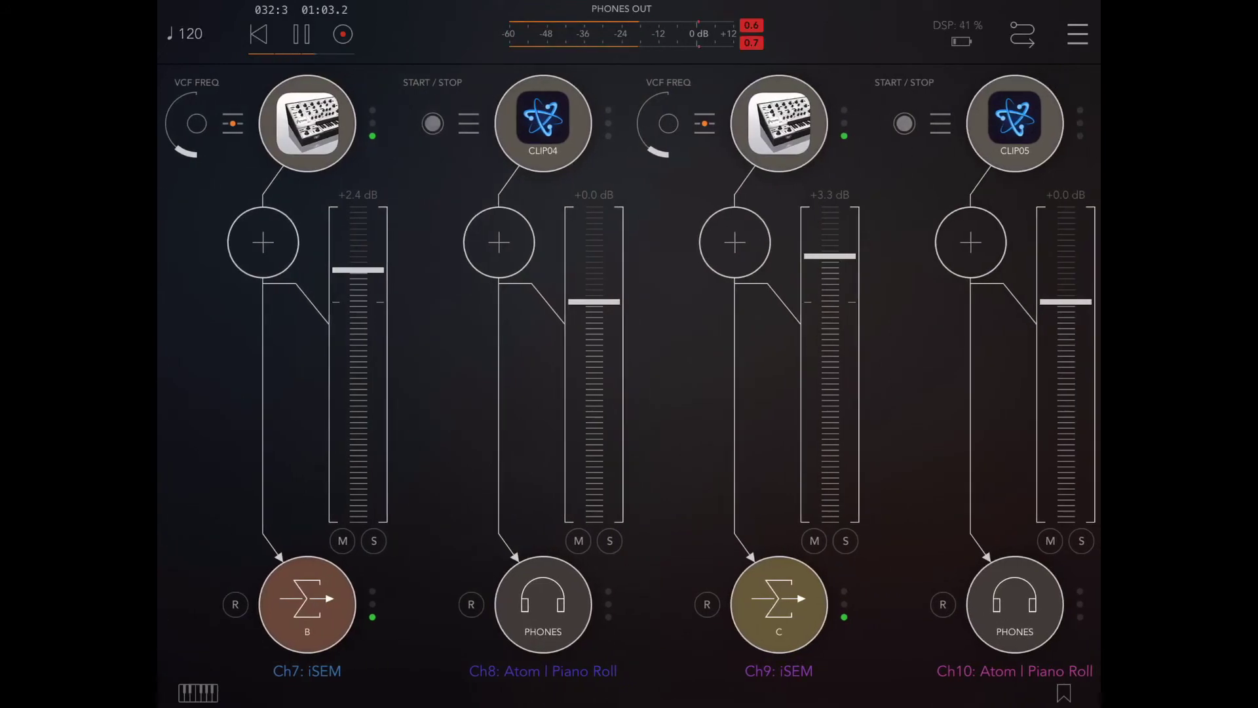
left_click(543, 120)
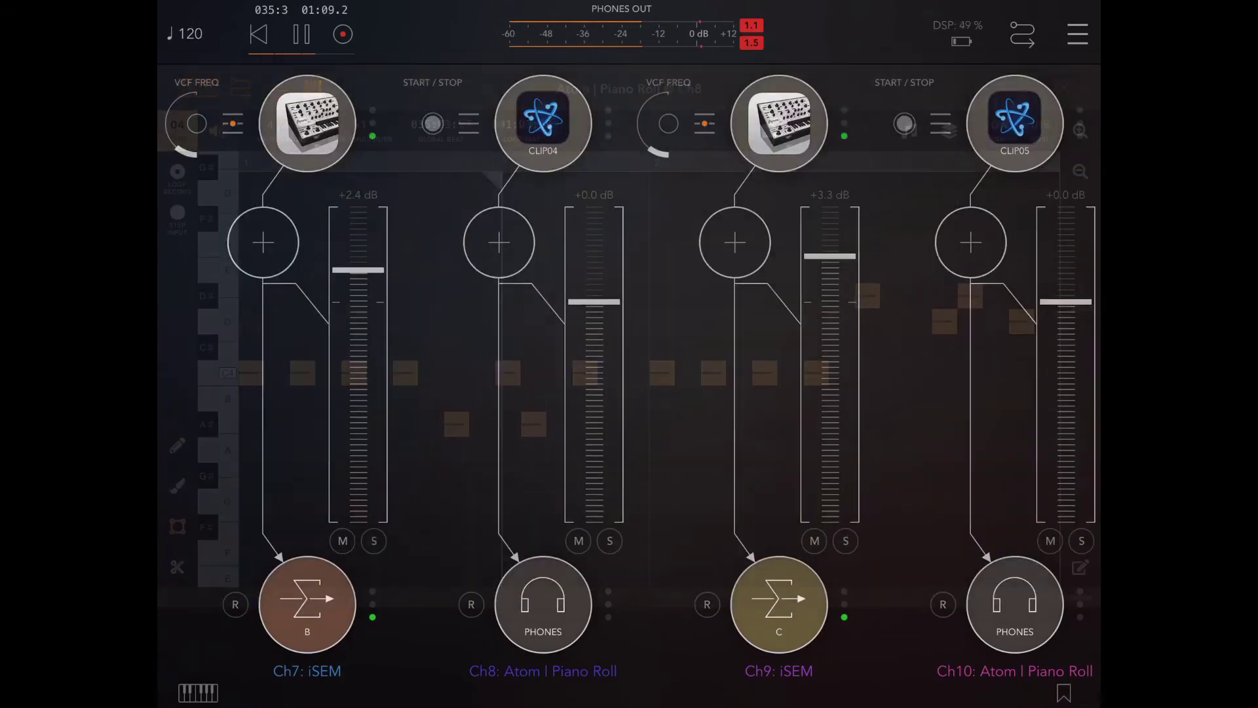
left_click(1064, 87)
scroll(629, 367, "right", 5)
left_click(553, 120)
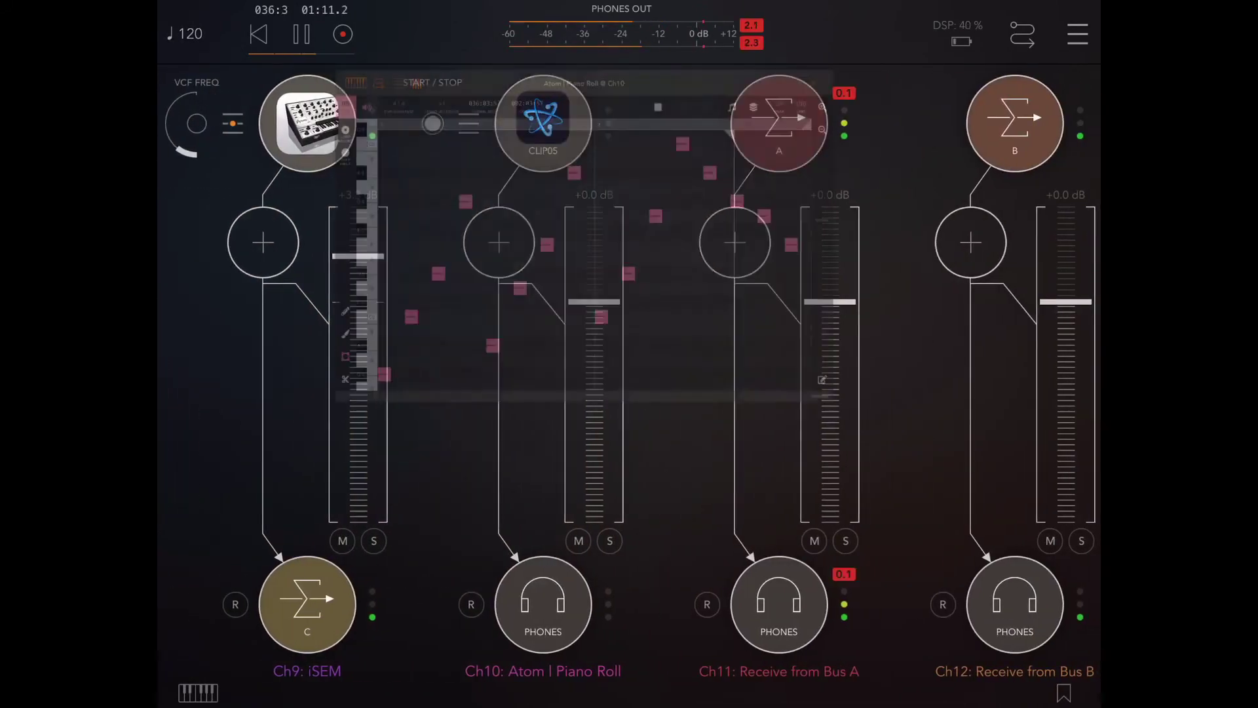